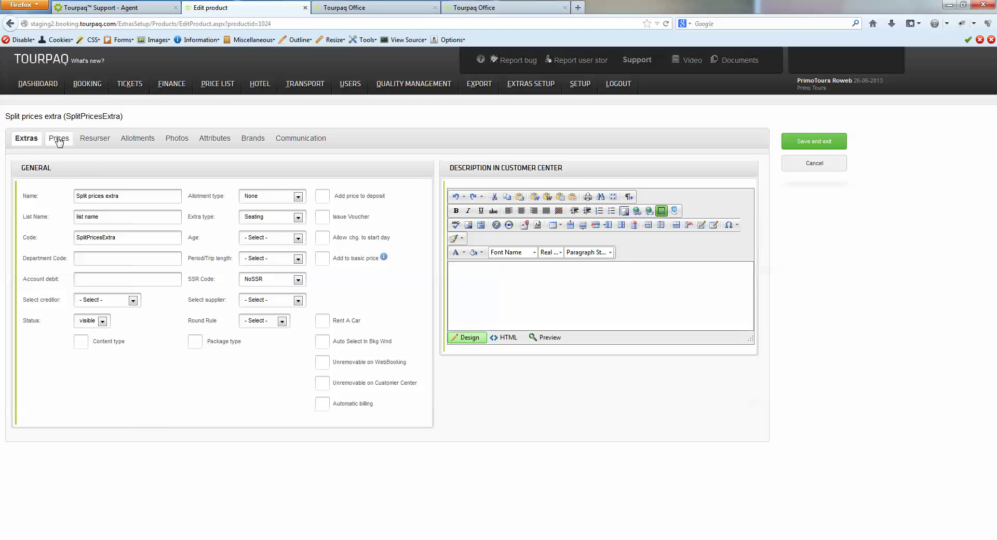
Open the prices of the split prices extra and check its booking start and end dates
left_click(59, 139)
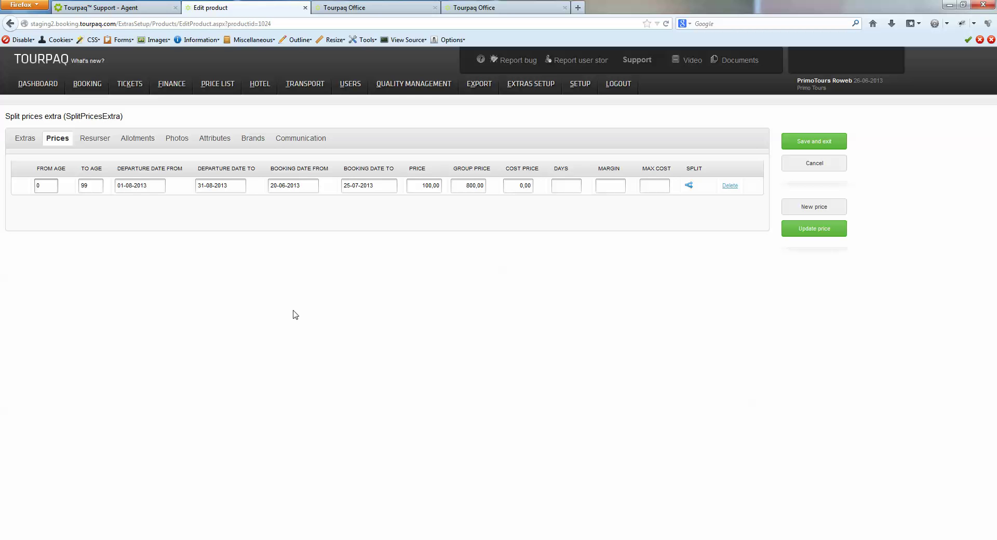
left_click(308, 186)
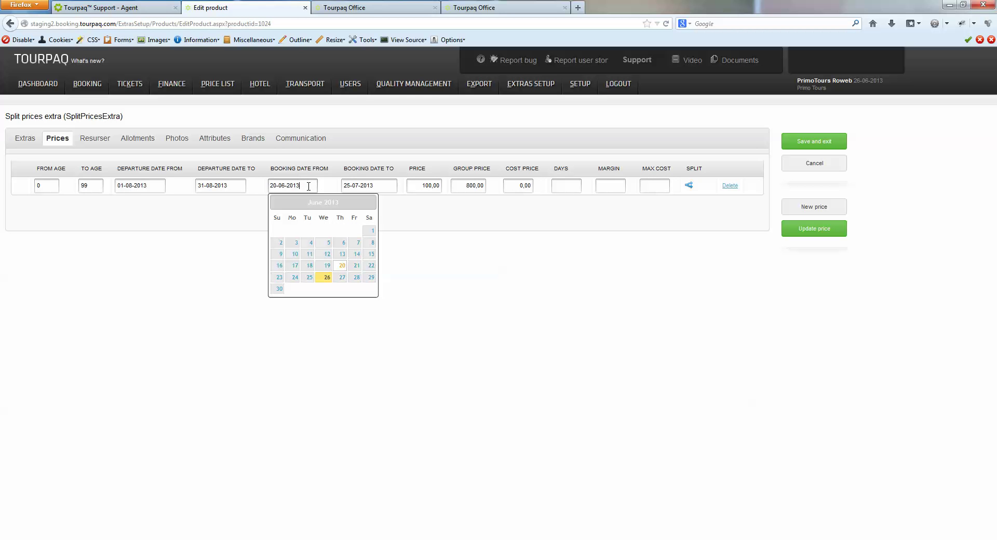
left_click(384, 186)
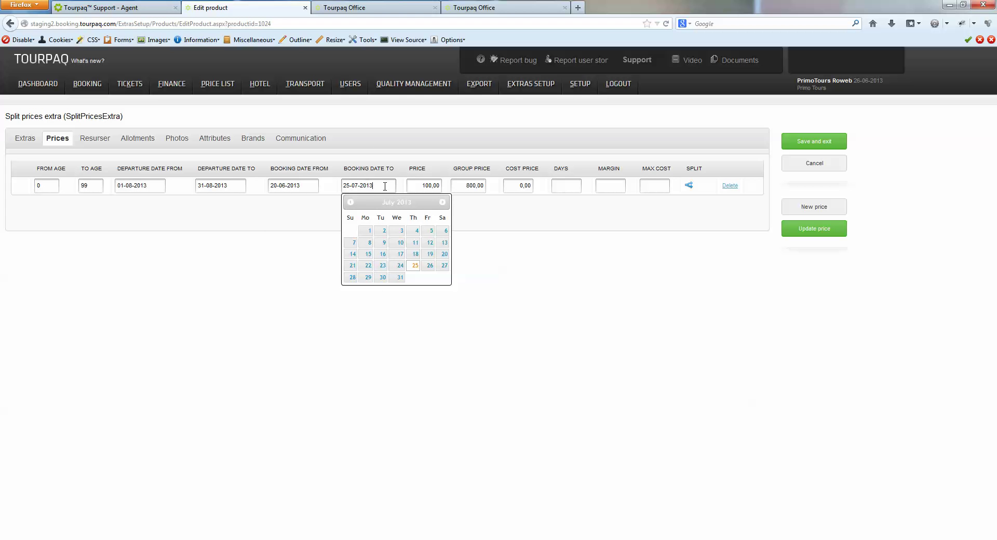
Compare the added dates and seating extra prices in the two open bookings, and return to the extra's prices
left_click(378, 8)
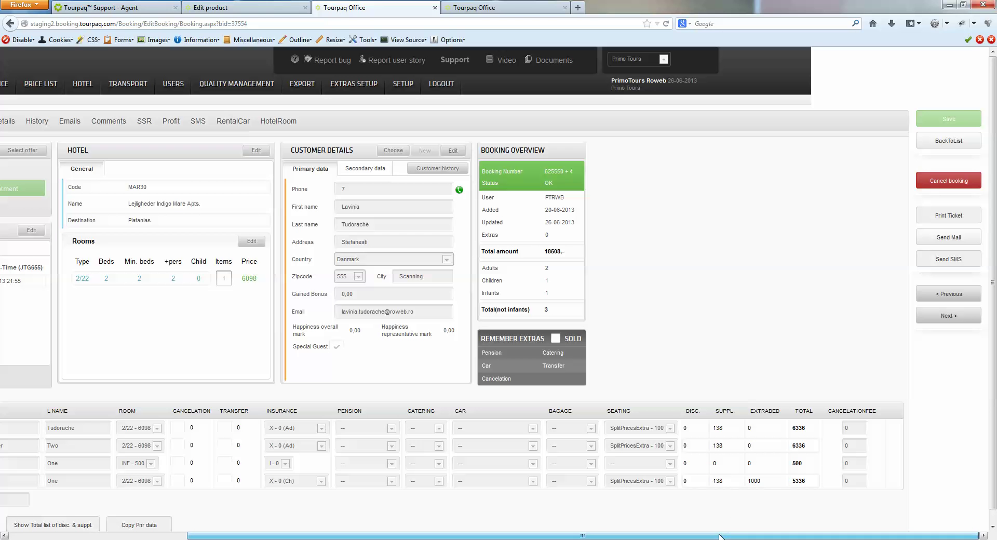
left_click_drag(546, 213, 580, 214)
left_click(521, 7)
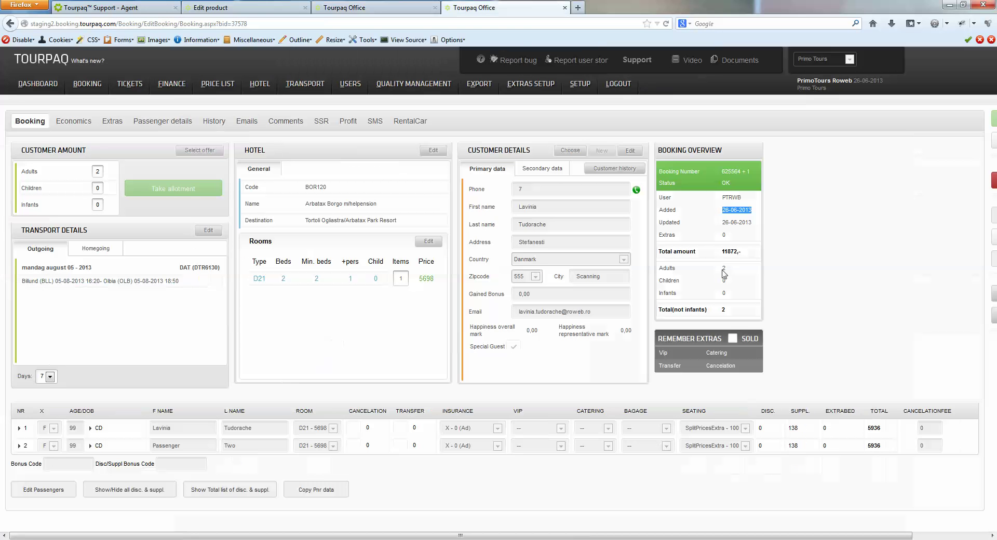
left_click(423, 6)
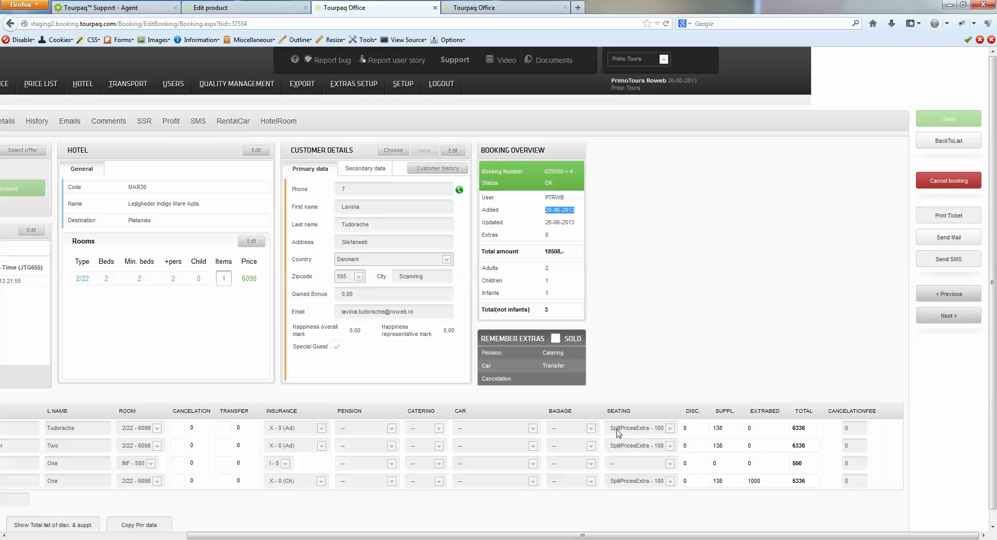
left_click(498, 10)
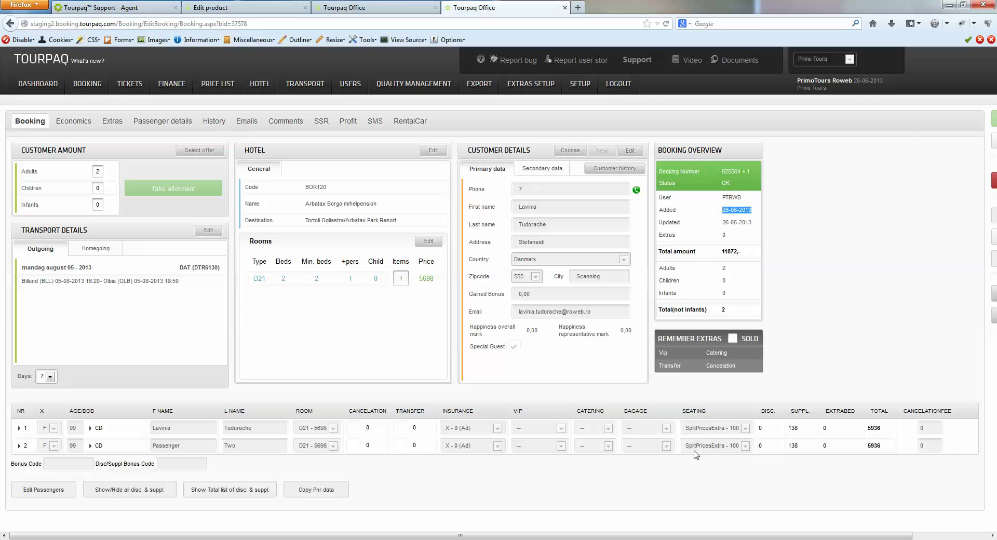
left_click(279, 6)
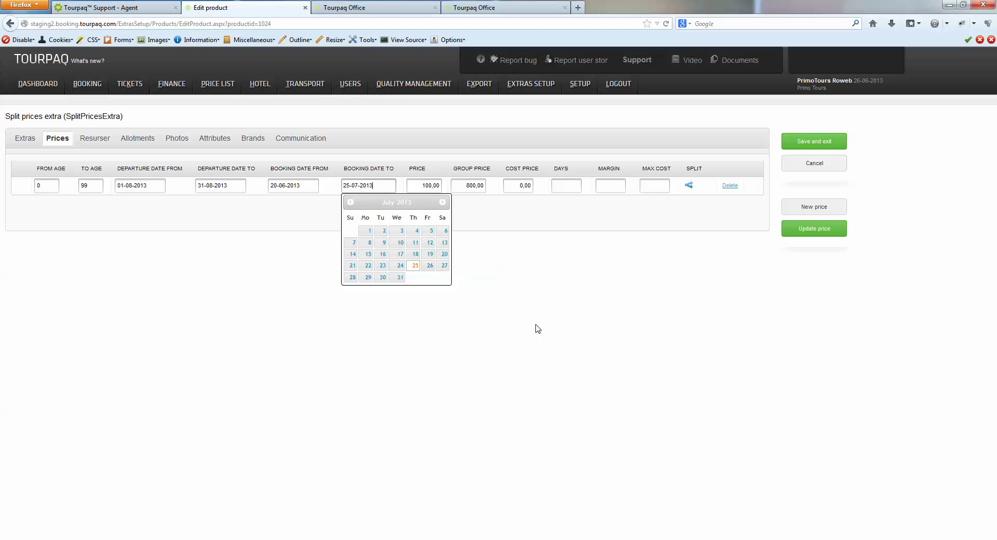
left_click(537, 328)
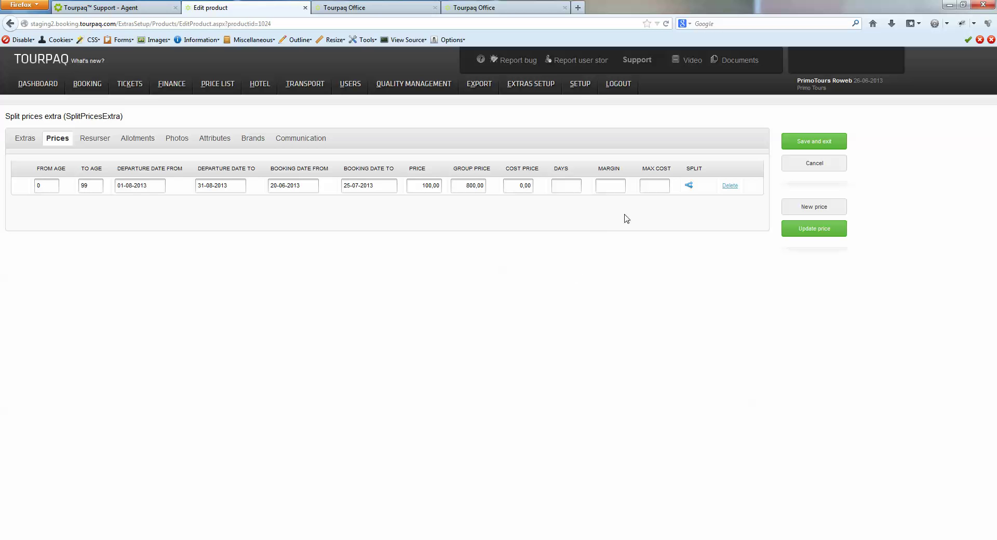
Begin splitting the price row into 3 records and set the first record's departure start date to 01-08-2013
left_click(689, 186)
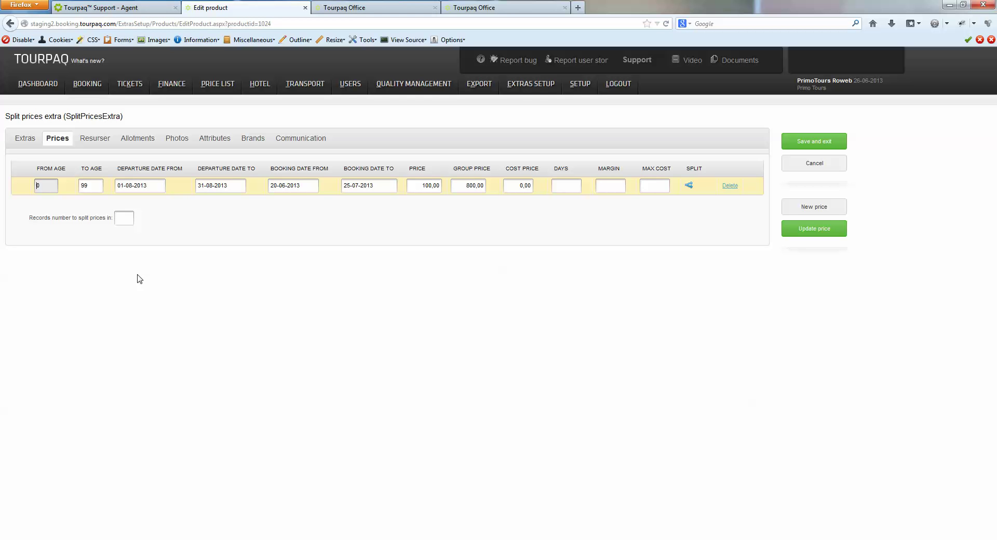
left_click(125, 219)
type("3")
key("Tab")
left_click(56, 249)
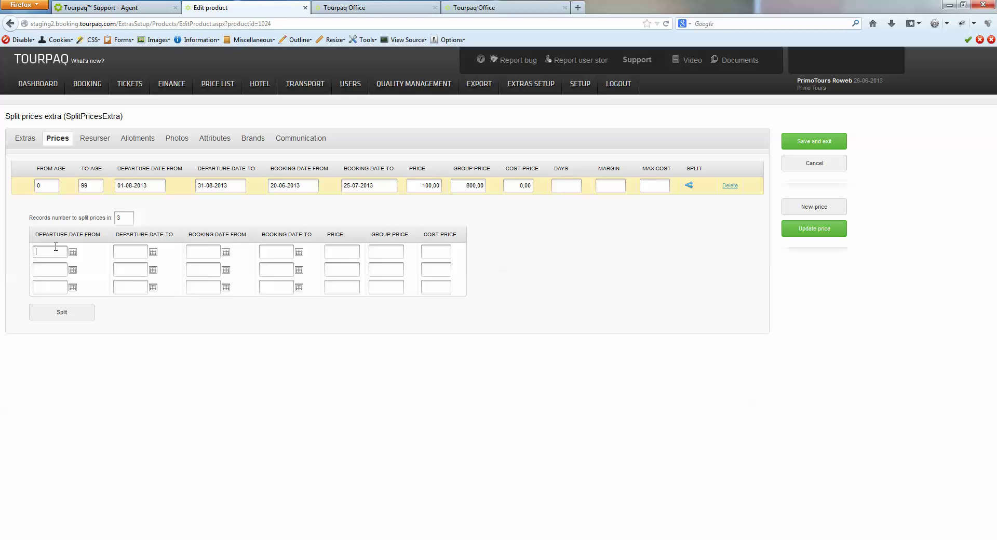
type("0108")
left_click(236, 393)
Set the first record's departure end date to 05-08-2013 and the second record's departure start date to 06-08-2013
left_click(136, 252)
type("310813")
left_click(179, 418)
left_click_drag(115, 251, 150, 252)
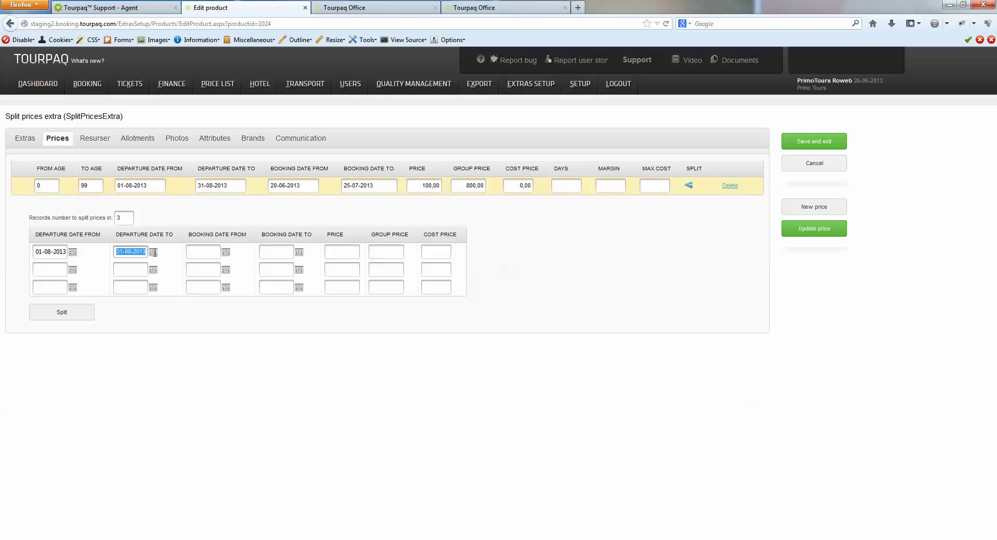
type("050813")
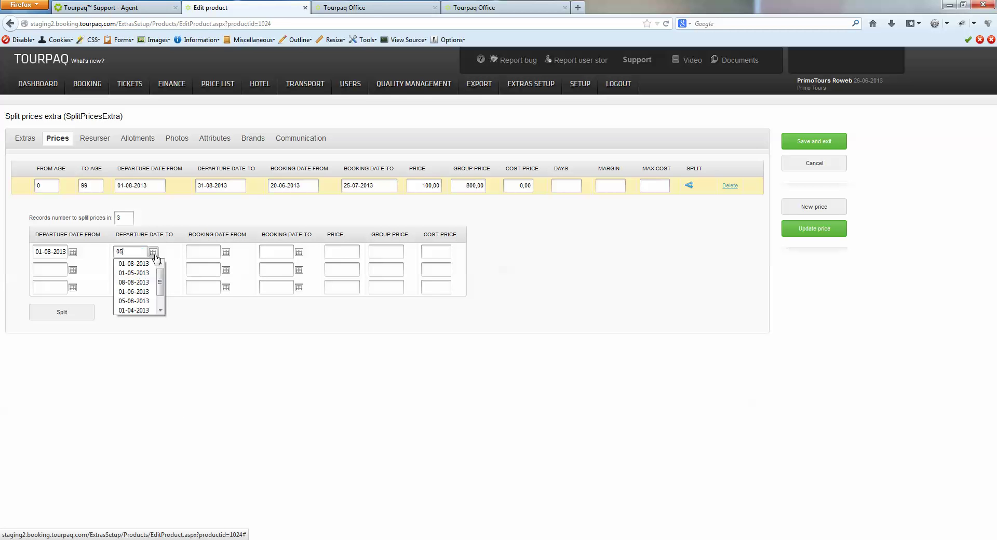
left_click(42, 271)
type("060813")
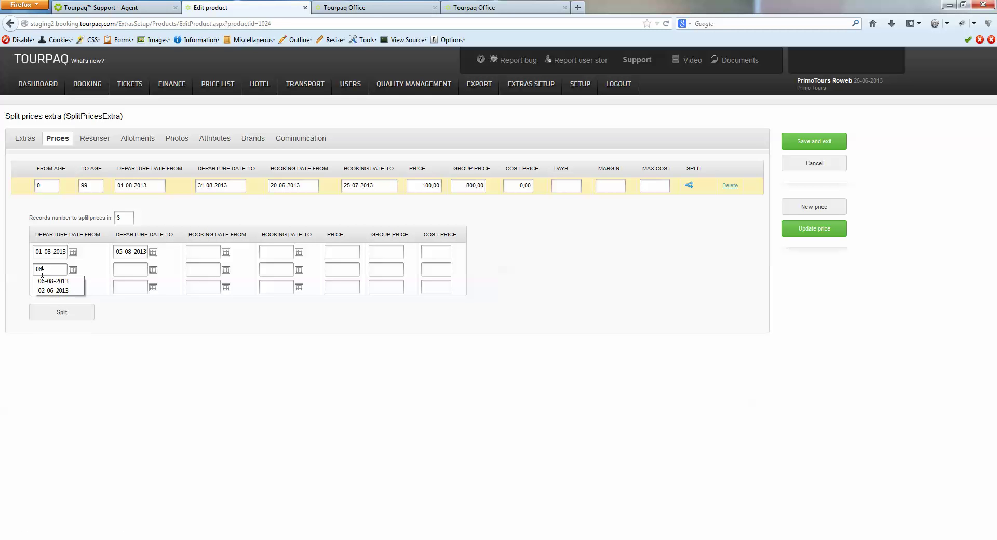
left_click(164, 394)
Set the first record's departure end date to 31-08-2013 and the second record's departure period to 01-08-2013 through 31-08-2013
left_click_drag(146, 252, 112, 252)
type("31-08-2013")
left_click(154, 367)
left_click_drag(43, 269, 19, 267)
type("01")
left_click(131, 270)
type("31-08-2013")
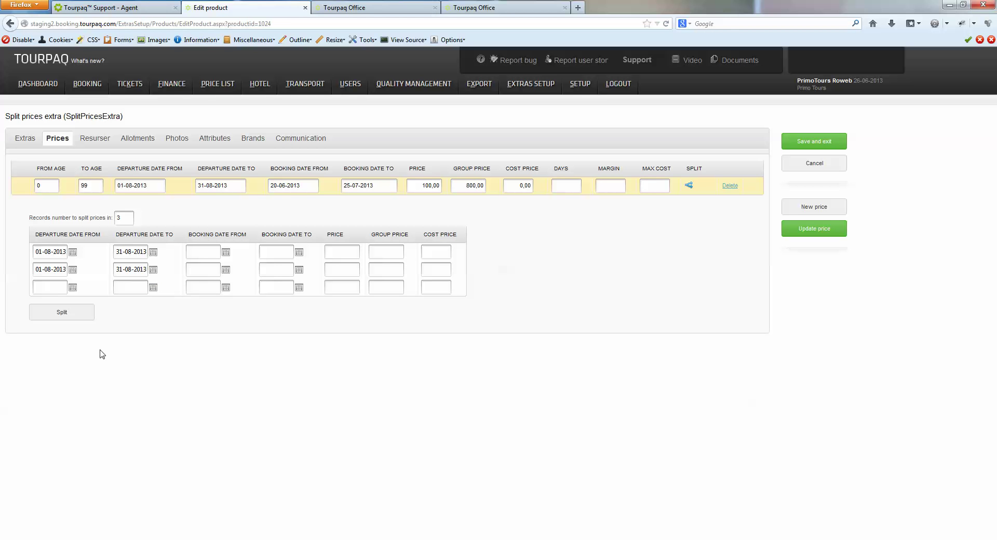
Set the third record's departure period to 01-08-2013 through 31-08-2013
left_click(44, 288)
type("010813")
left_click(129, 287)
type("31-08-2013")
left_click(377, 393)
Set the first record's booking period to 20-06-2013 through 25-06-2013
left_click(213, 248)
type("200613")
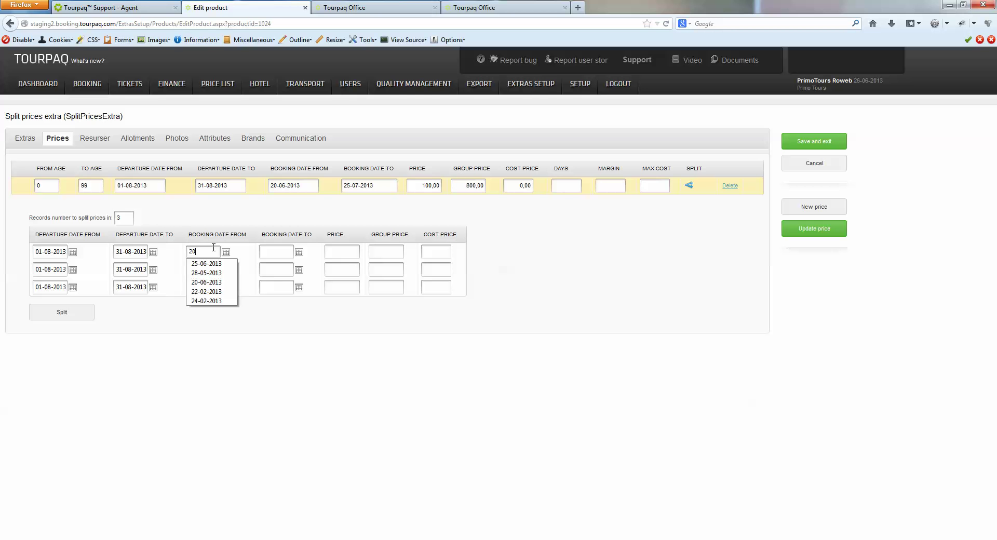
left_click(279, 249)
type("250613")
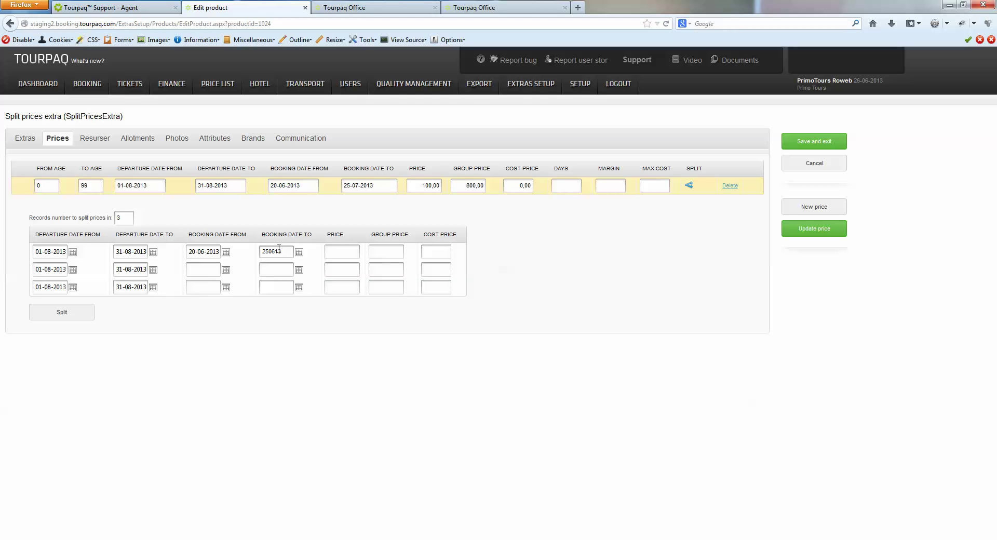
left_click(298, 365)
Check the current date in the system calendar and set the second record's booking period to 26-06-2013 through 03-07-2013
left_click(966, 539)
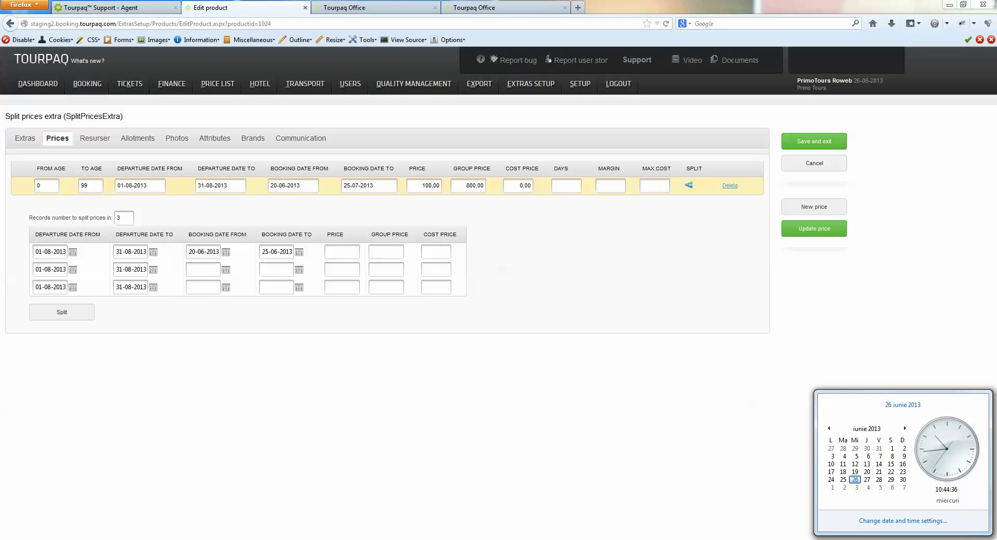
left_click(855, 487)
left_click(853, 449)
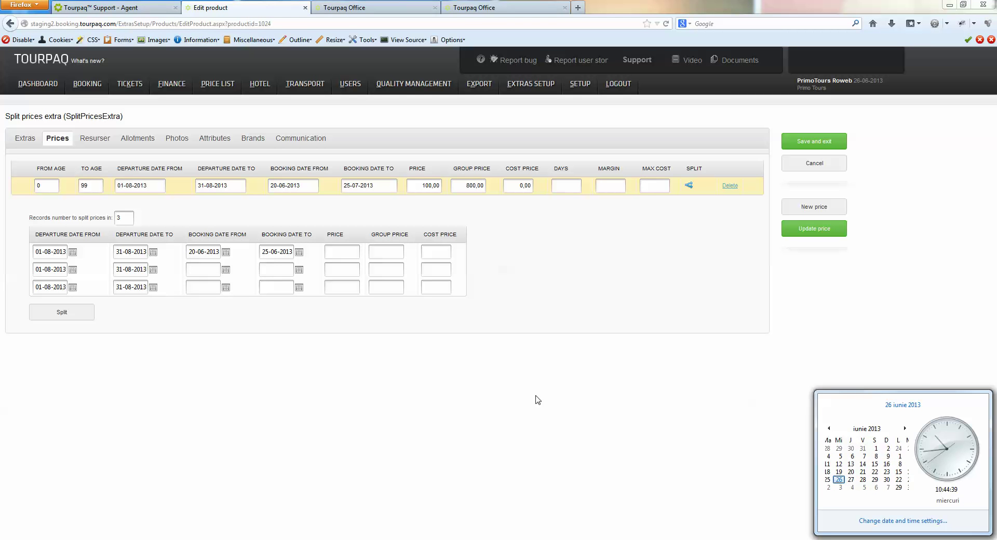
left_click(200, 270)
type("26-06-2013")
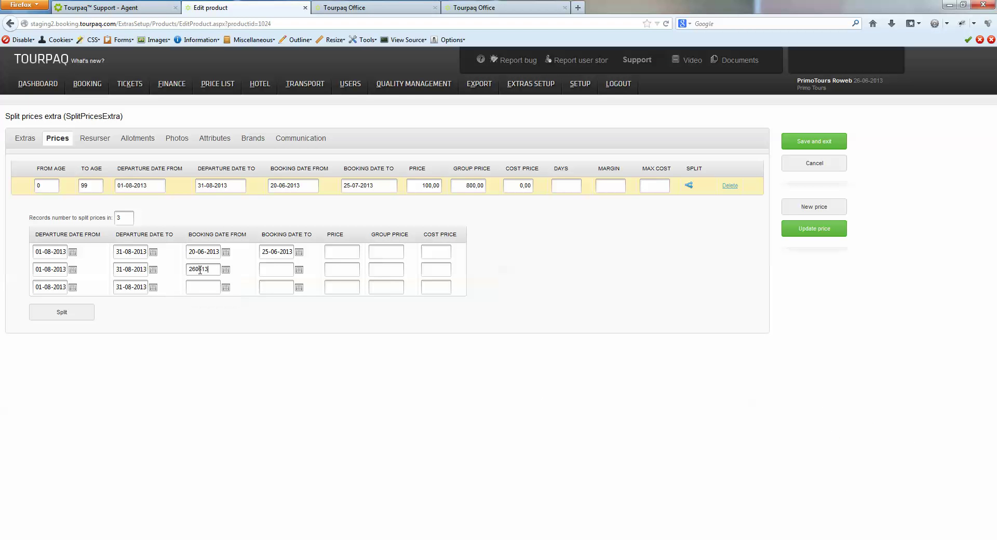
left_click(267, 267)
type("03-07-2013")
Set the price to 100 for the first record and 80 for the second record
left_click_drag(334, 335, 343, 253)
left_click(343, 253)
type("100")
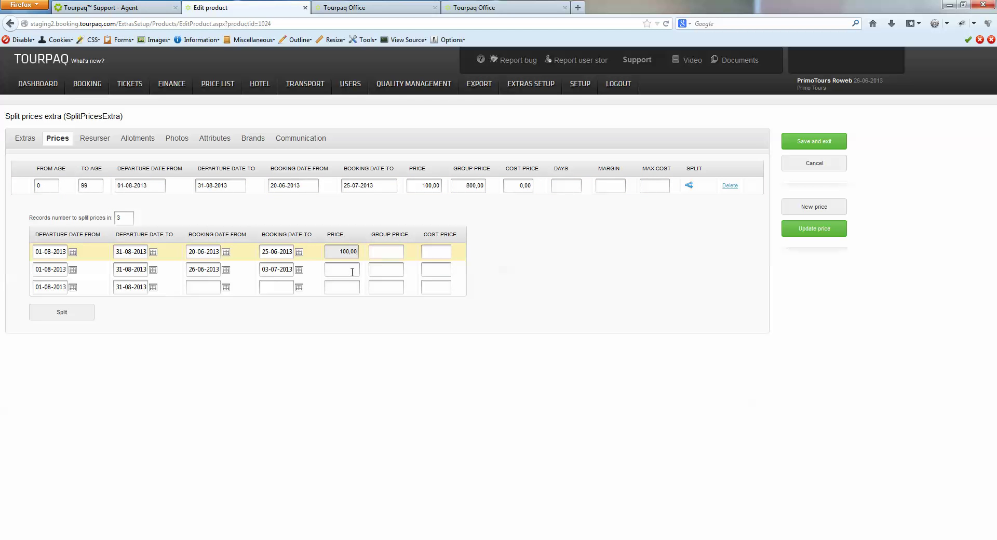
left_click(352, 272)
type("80")
left_click(356, 284)
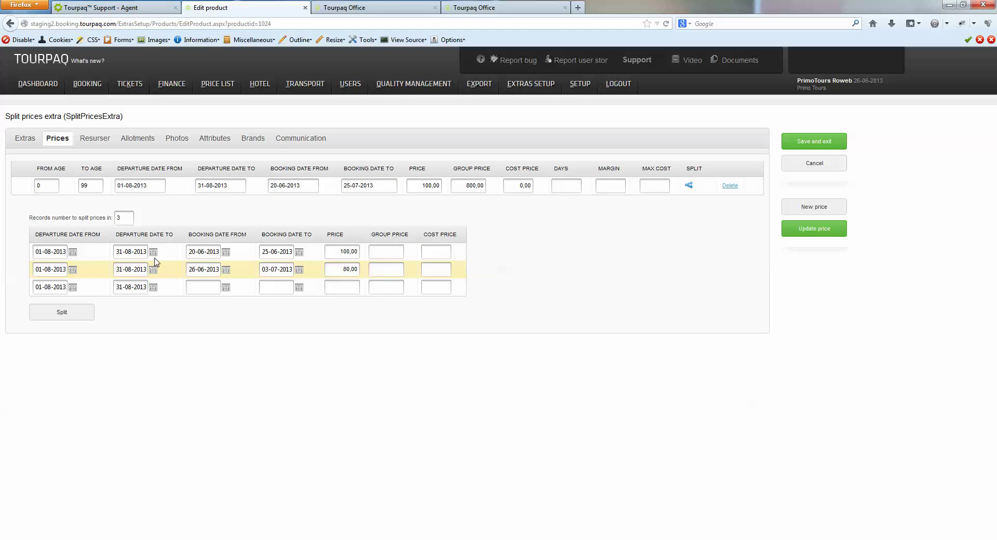
Set the third record's booking period to 04-07-2013 through 28-07-2013 and its price to 100
left_click(200, 287)
type("040713")
left_click(269, 289)
left_click(268, 289)
left_click(279, 290)
type("2")
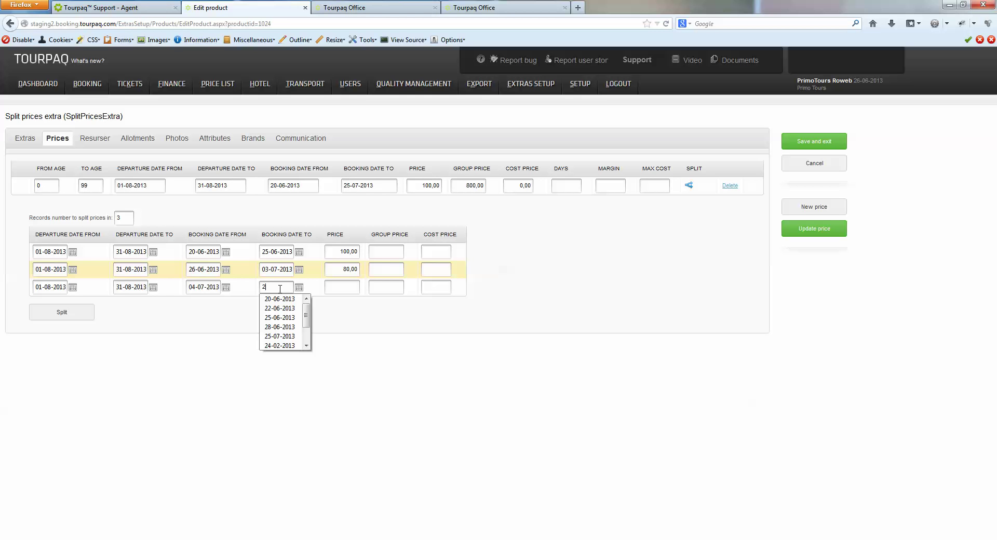
type("80713")
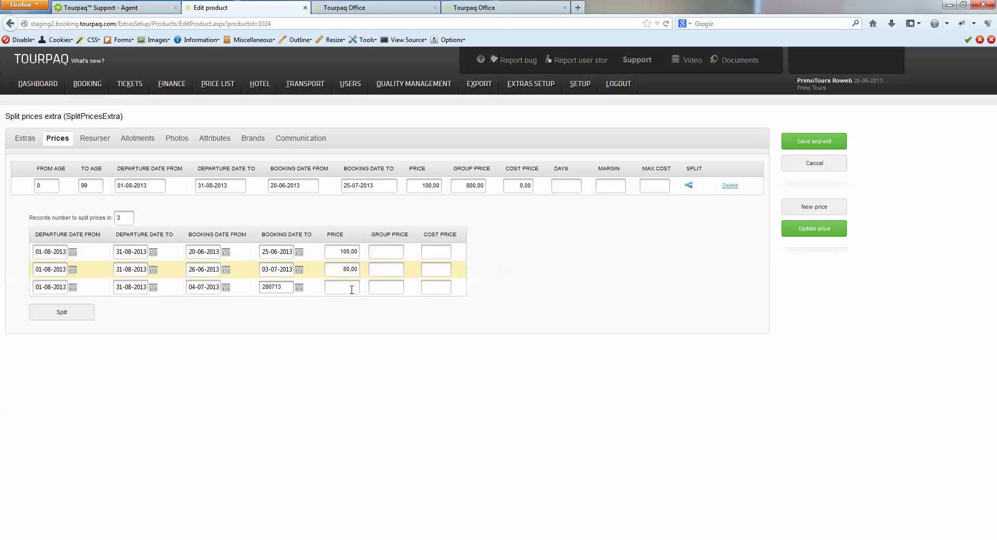
left_click(352, 289)
type("100")
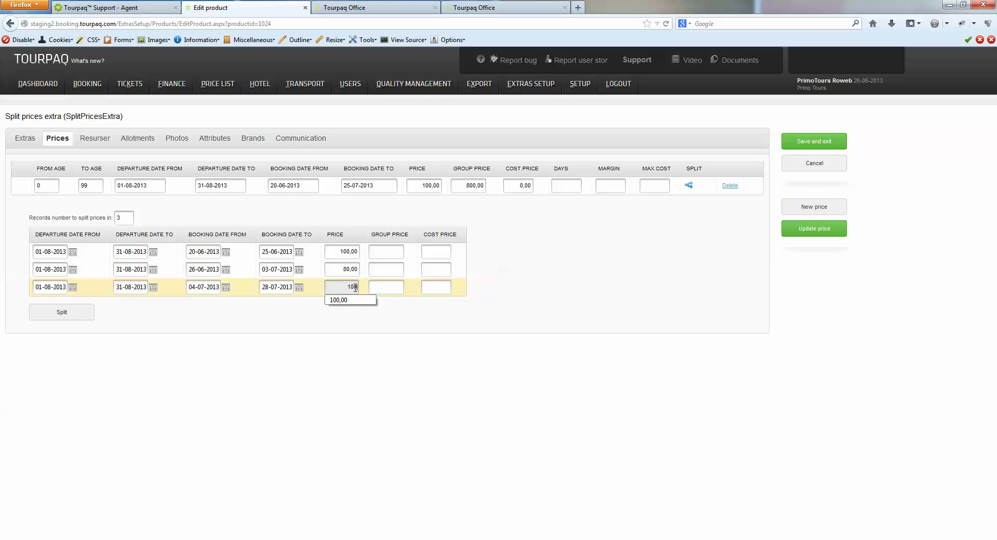
Set the group prices of the three records to 800, 640 and 800
left_click(396, 257)
type("800")
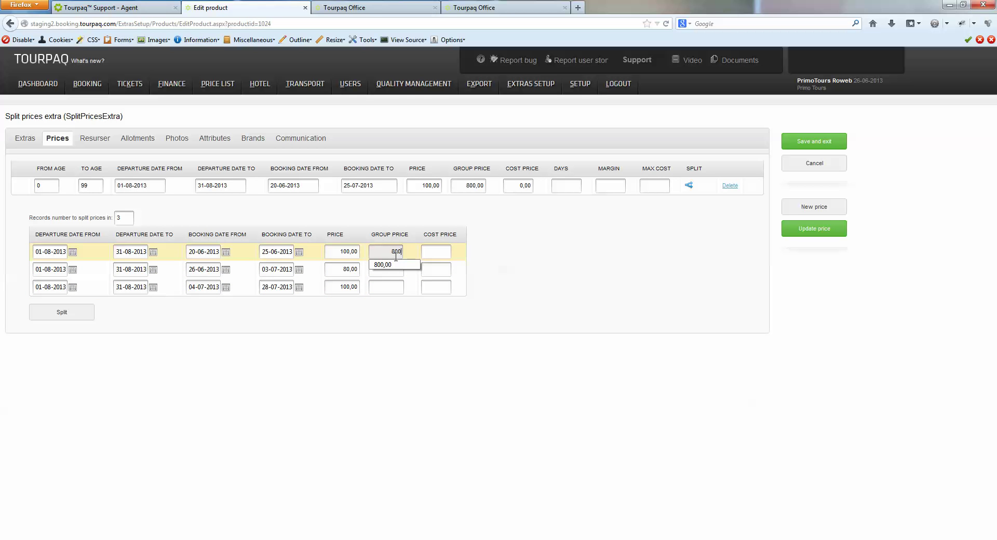
left_click(393, 270)
type("640")
left_click(392, 289)
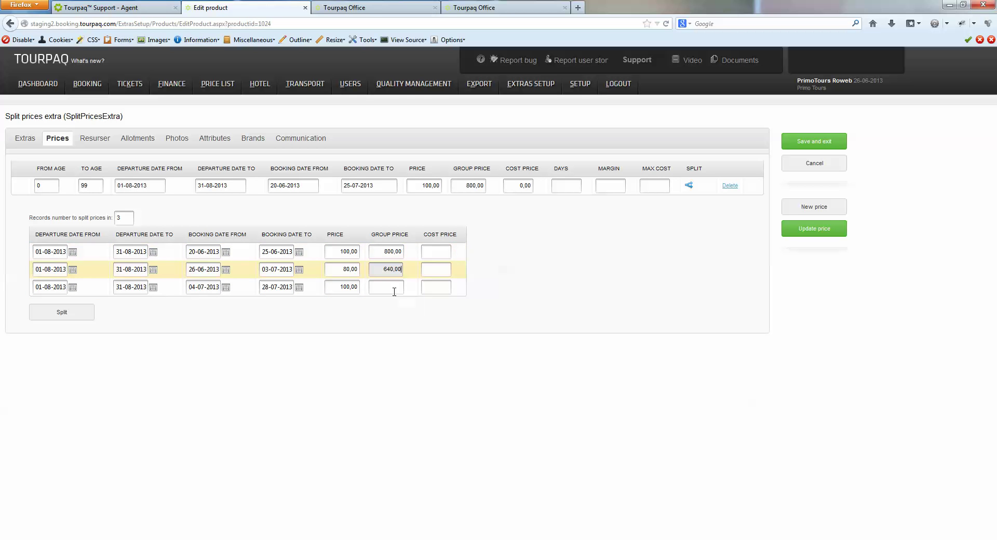
left_click(392, 290)
left_click(391, 310)
Set the cost price of all three records to 0
left_click(433, 247)
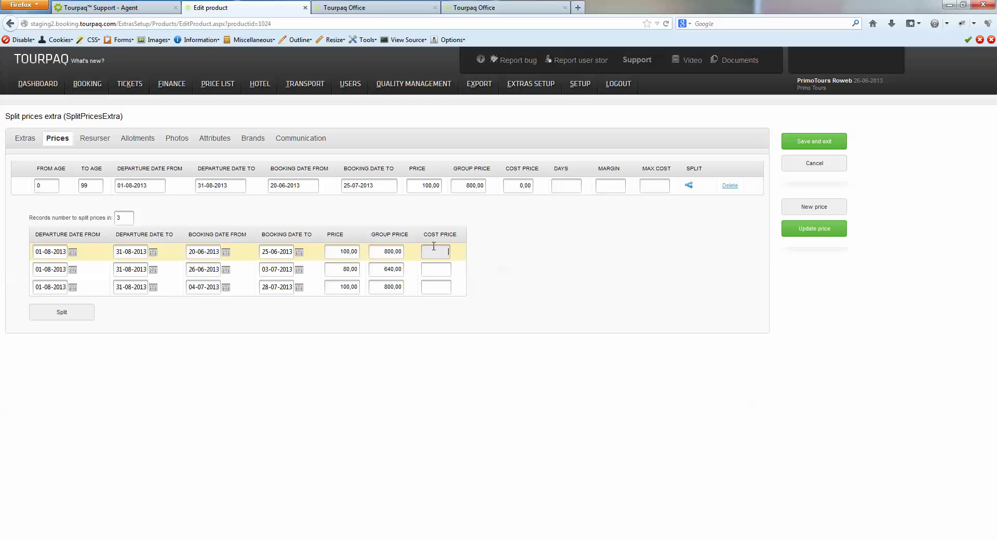
type("0")
left_click(435, 264)
left_click(439, 269)
type("0")
left_click(444, 287)
left_click(444, 287)
left_click(444, 288)
left_click(443, 299)
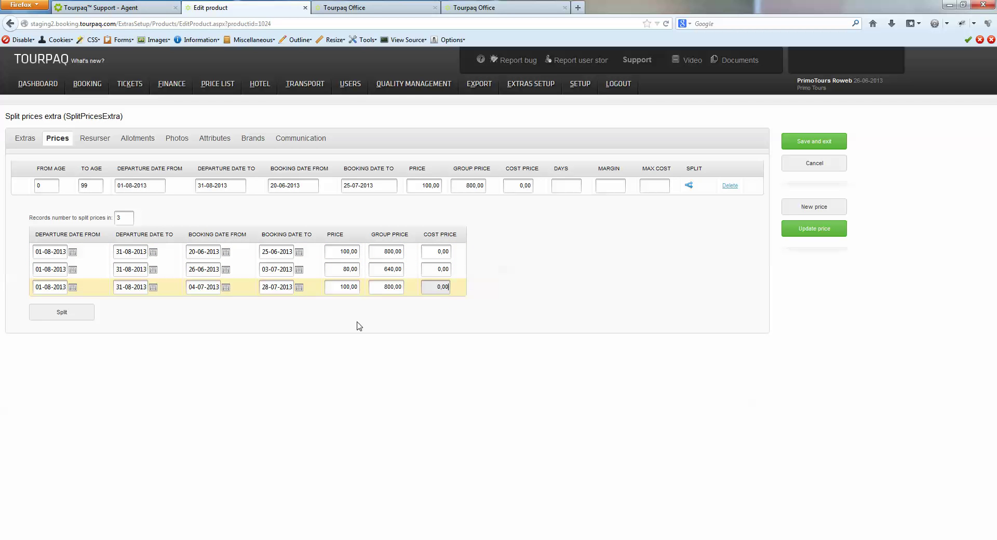
Try to split the price into the three entered records
left_click_drag(363, 324, 322, 324)
left_click(76, 315)
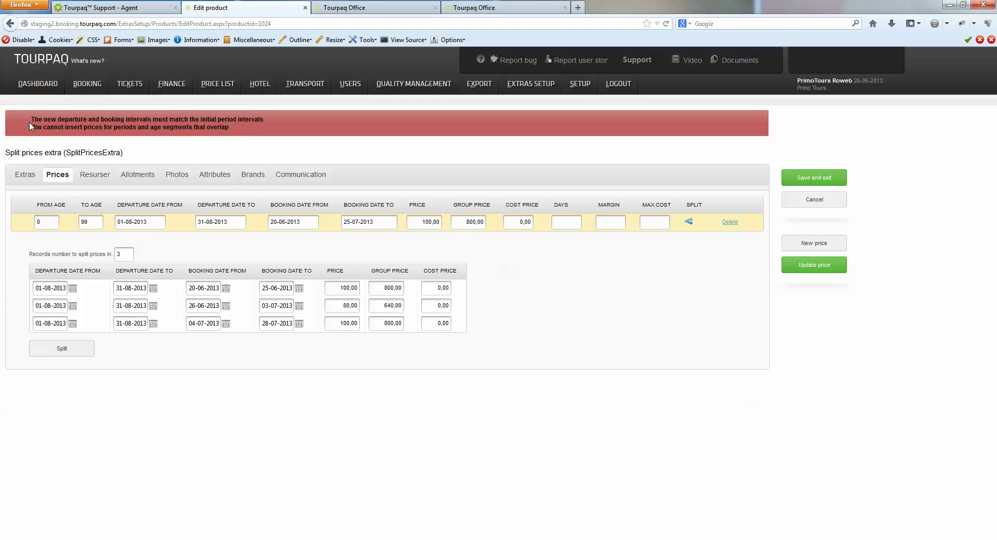
left_click_drag(30, 123, 272, 125)
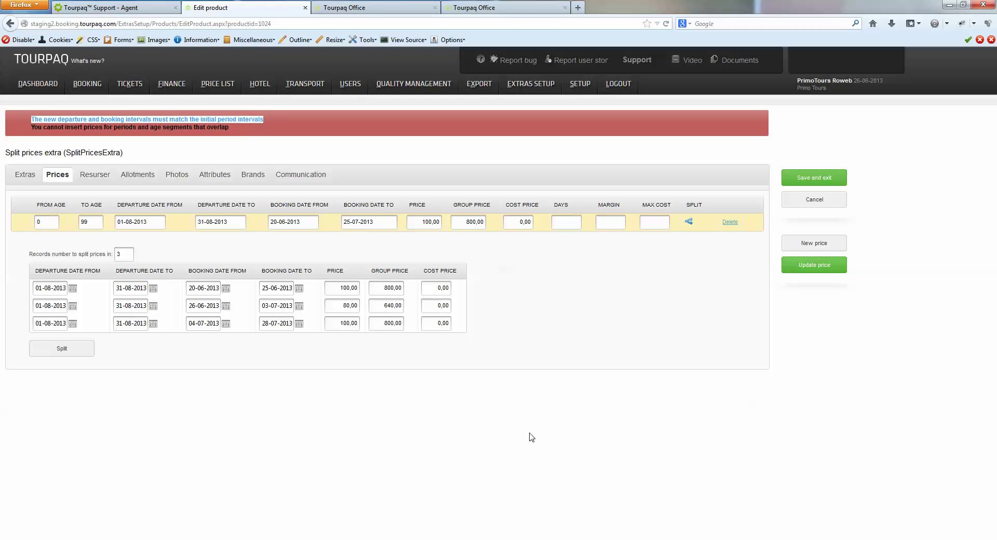
Change the third record's booking end date to 25-07-2013 and split the price into the three records
left_click(295, 355)
left_click(299, 324)
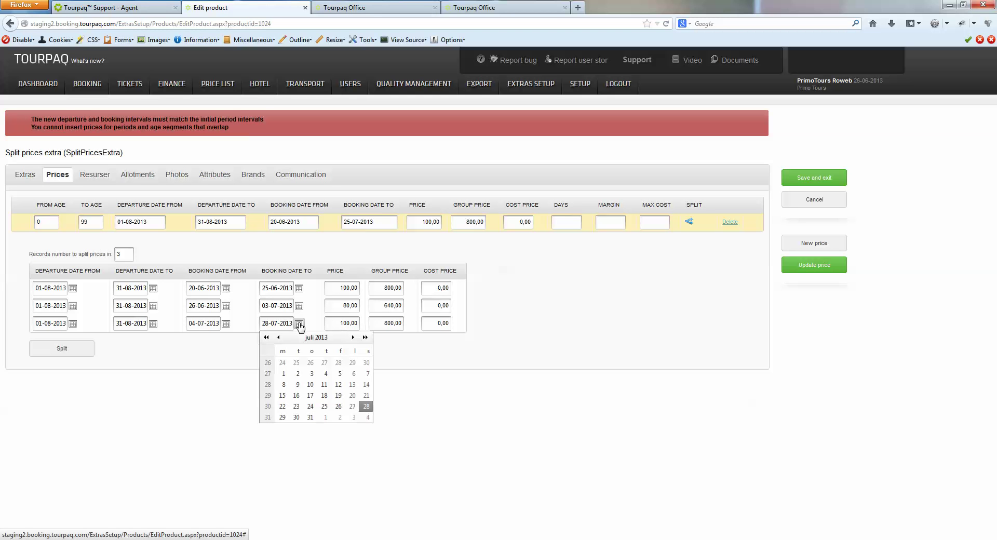
left_click(325, 407)
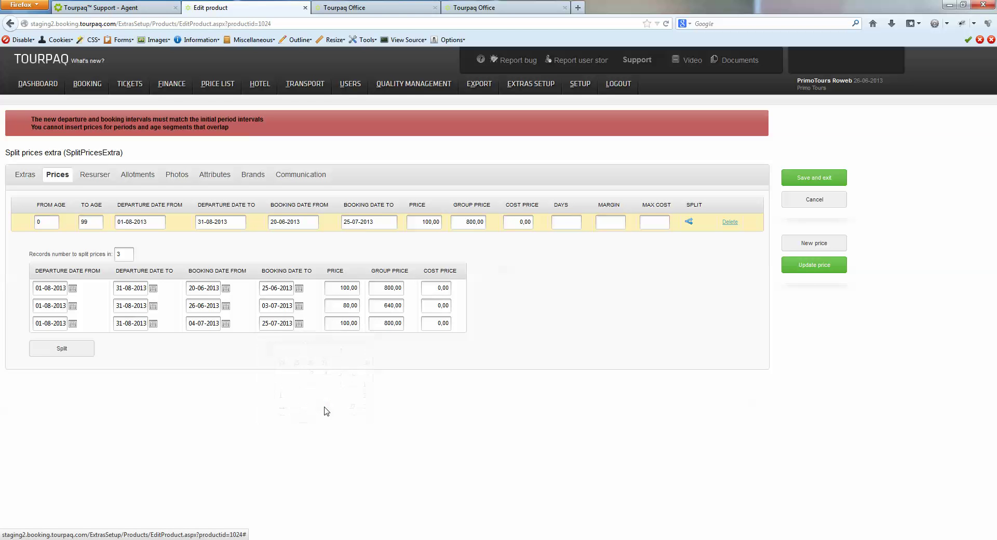
left_click(61, 349)
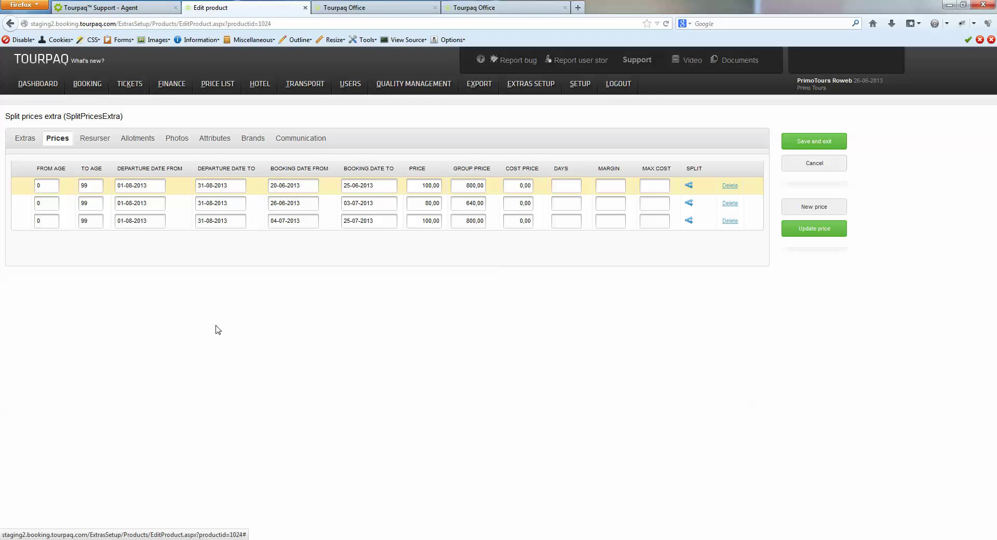
Reload the existing booking, assign the seating extra SplitPricesExtra - 80 to both passengers, and save the passengers
left_click(514, 7)
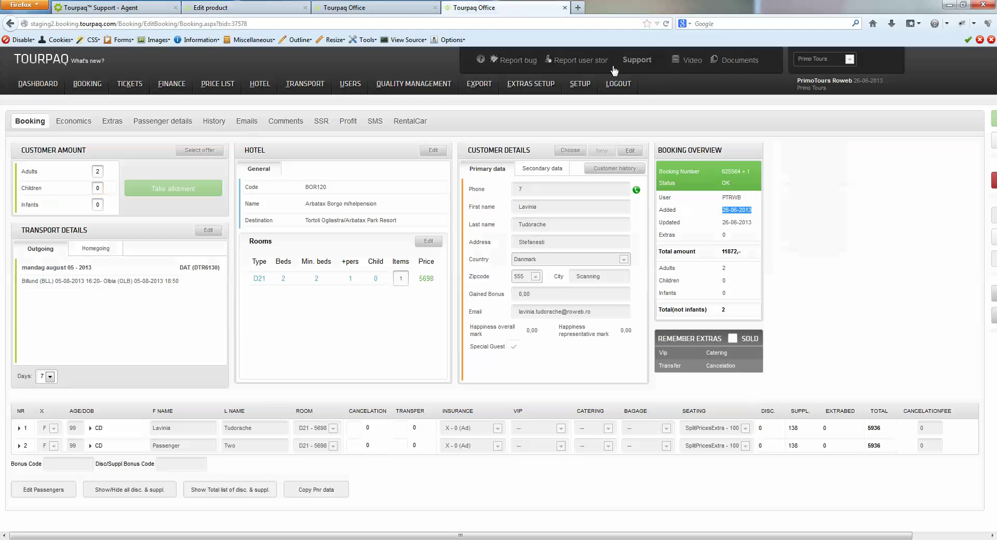
left_click(667, 23)
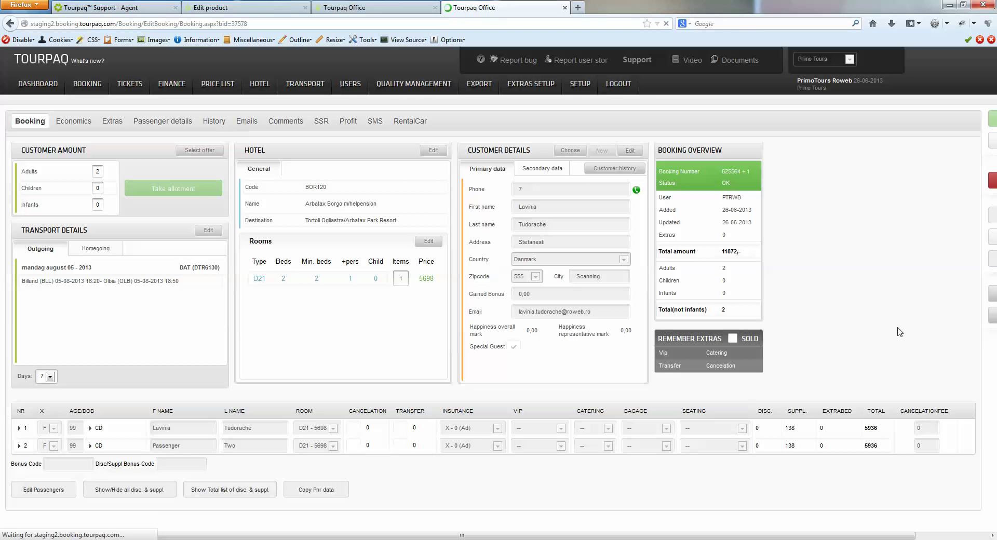
left_click(39, 491)
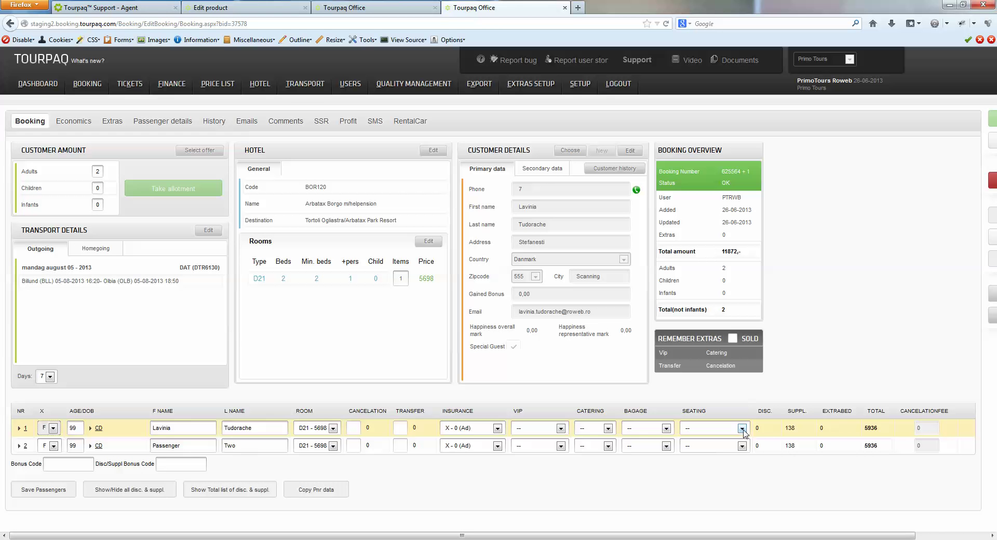
left_click(742, 446)
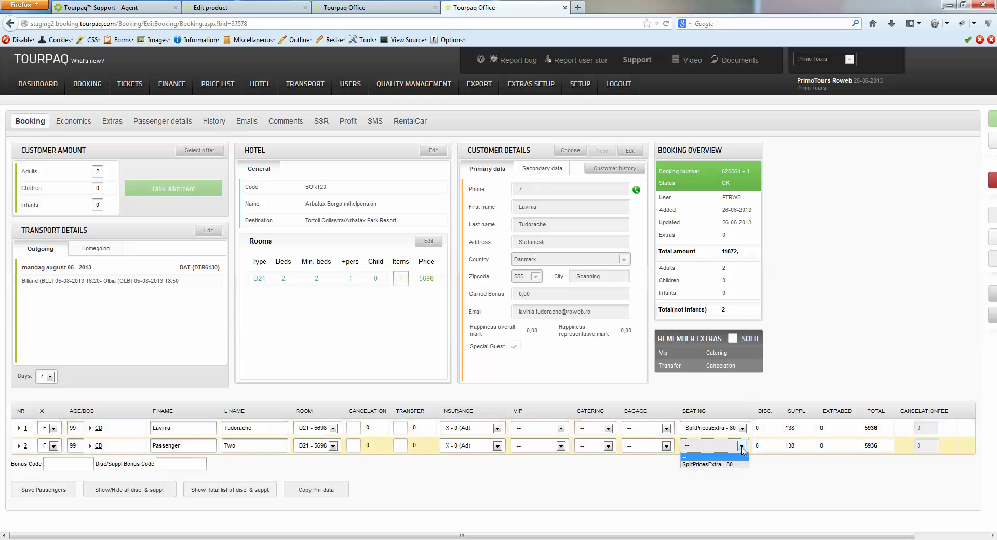
left_click(738, 463)
left_click(742, 446)
left_click(738, 465)
left_click(63, 498)
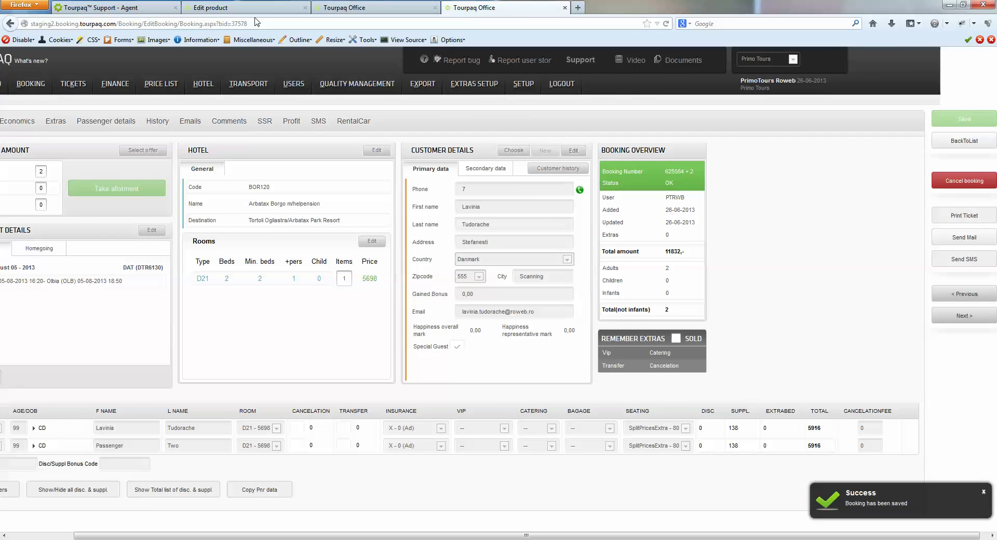
Return to the extra's prices and set up a split of the third price record into 2 records
left_click(257, 8)
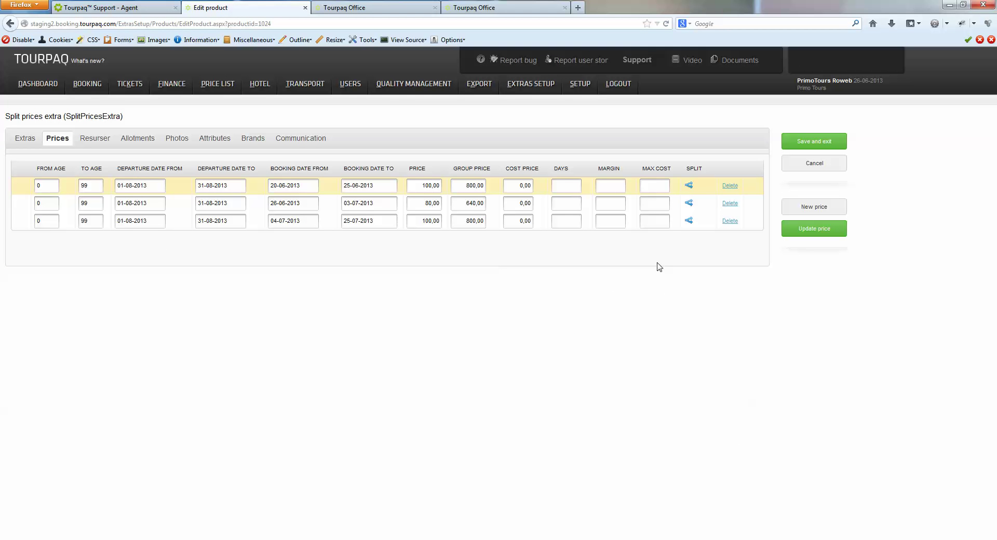
left_click(690, 222)
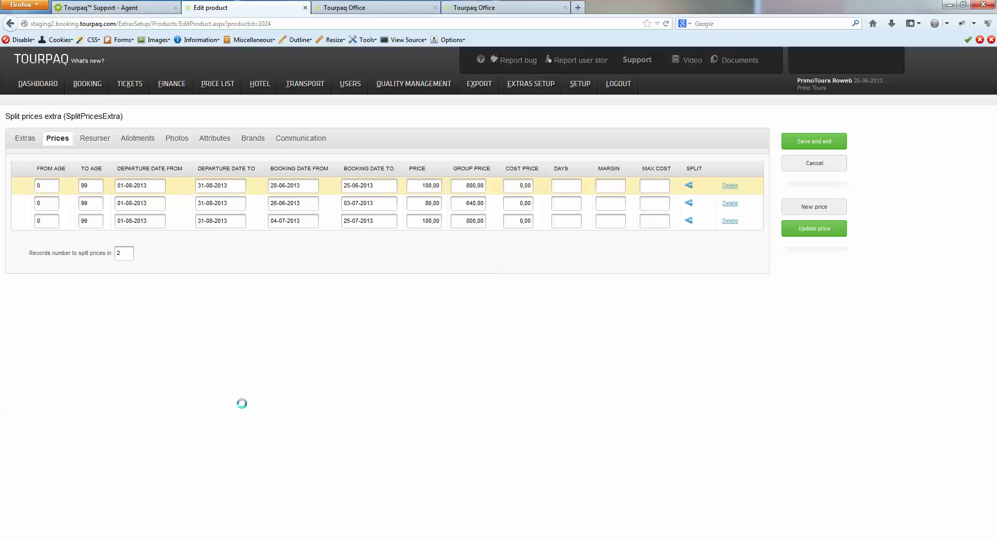
key("Return")
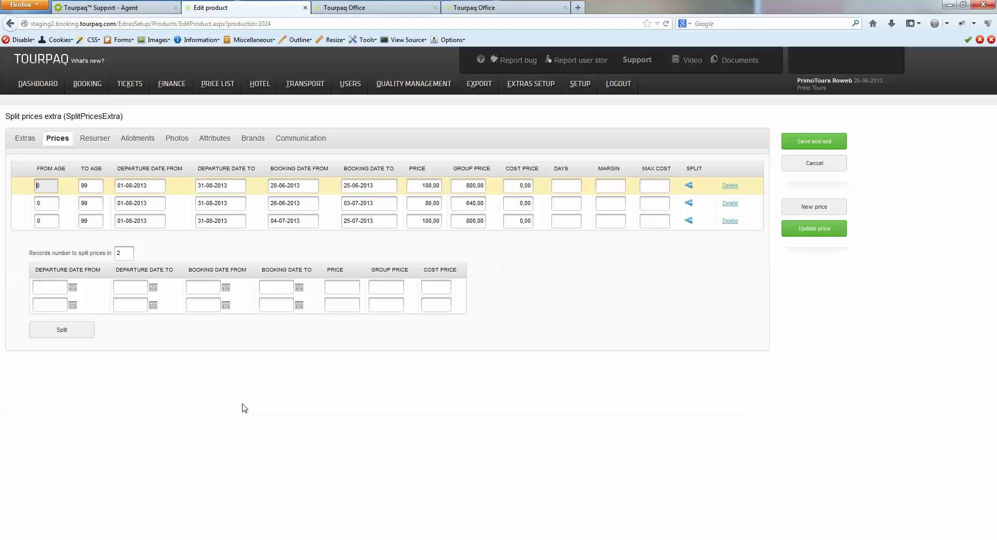